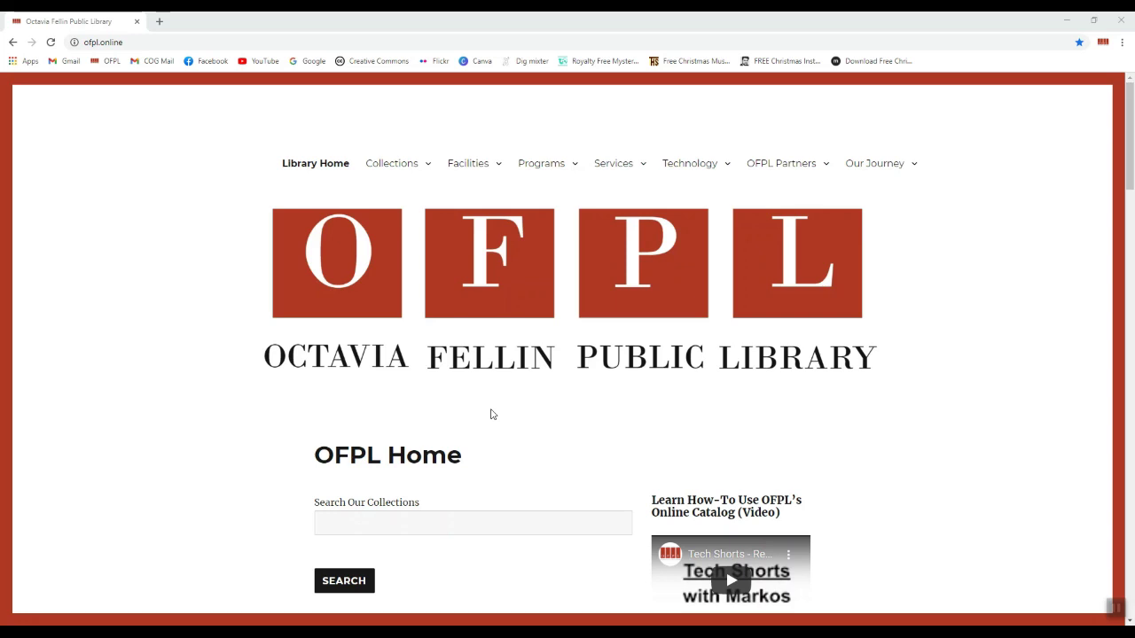
Search the OFPL collections for 'null' and scroll through the 13 catalog results
click(480, 518)
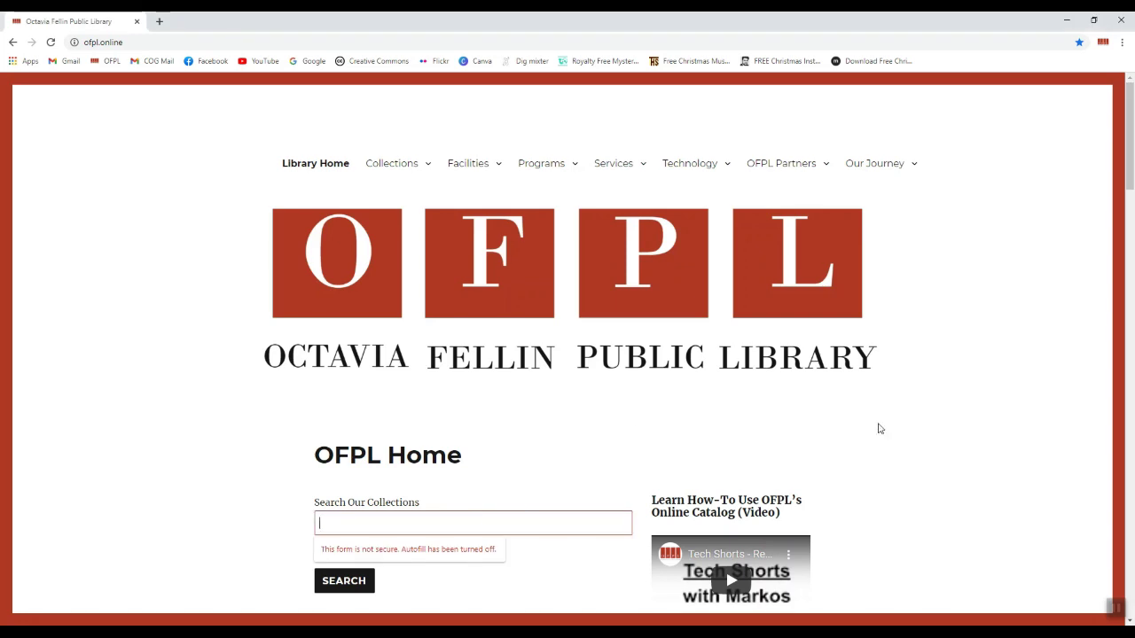
scroll(1030, 464, down, 1)
scroll(1029, 465, down, 2)
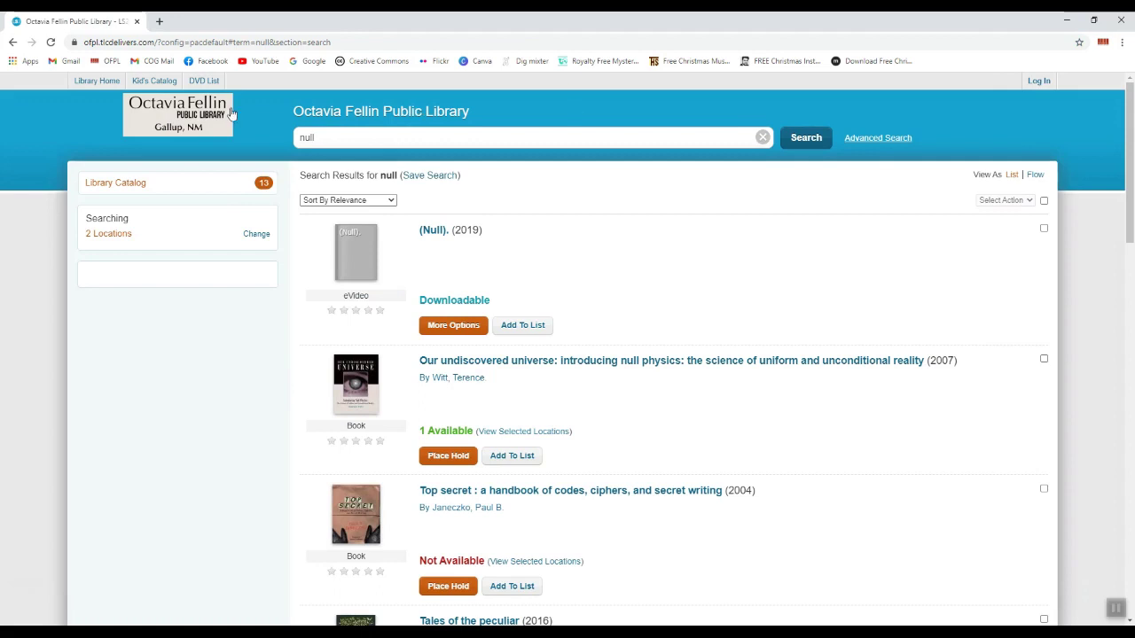
Sign in to the library account using the saved library card number and the account PIN
click(1039, 82)
click(582, 209)
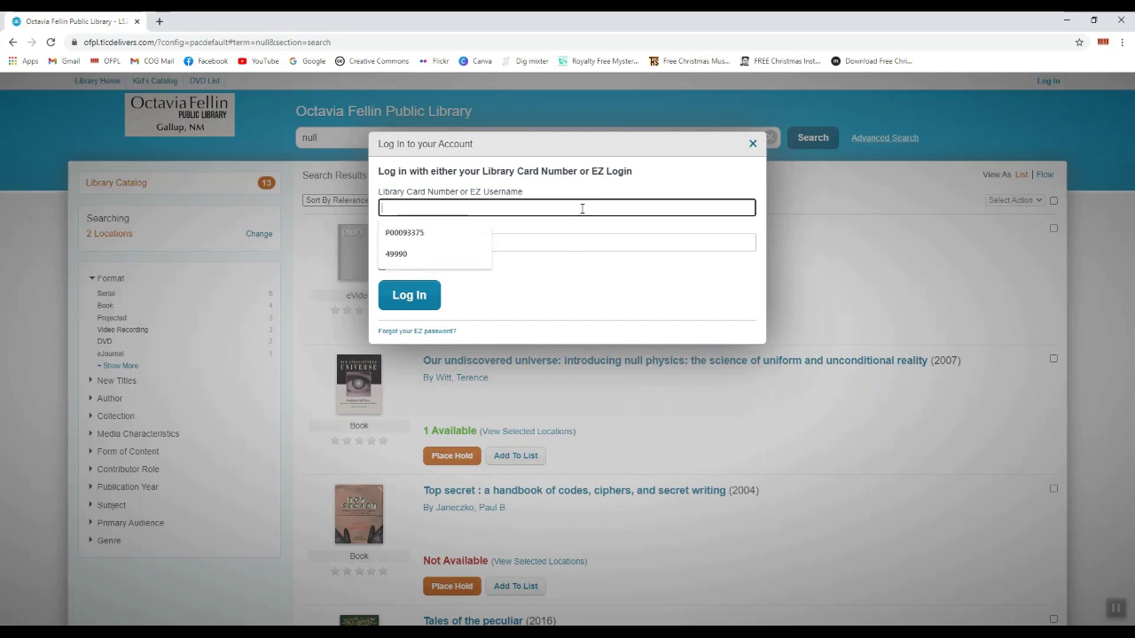
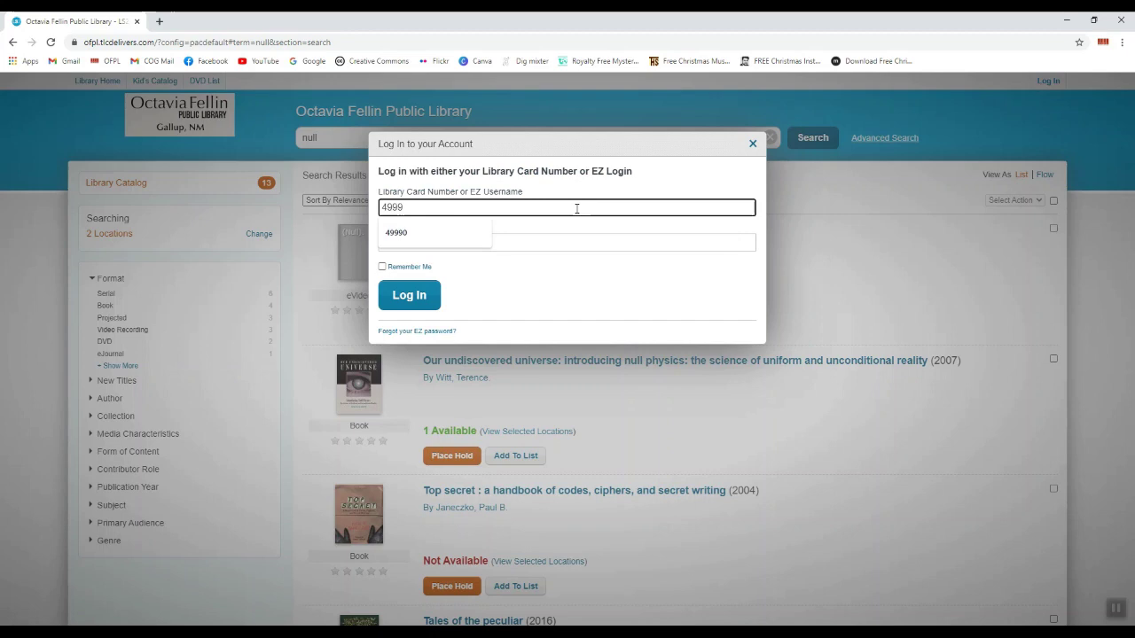
click(429, 234)
click(437, 241)
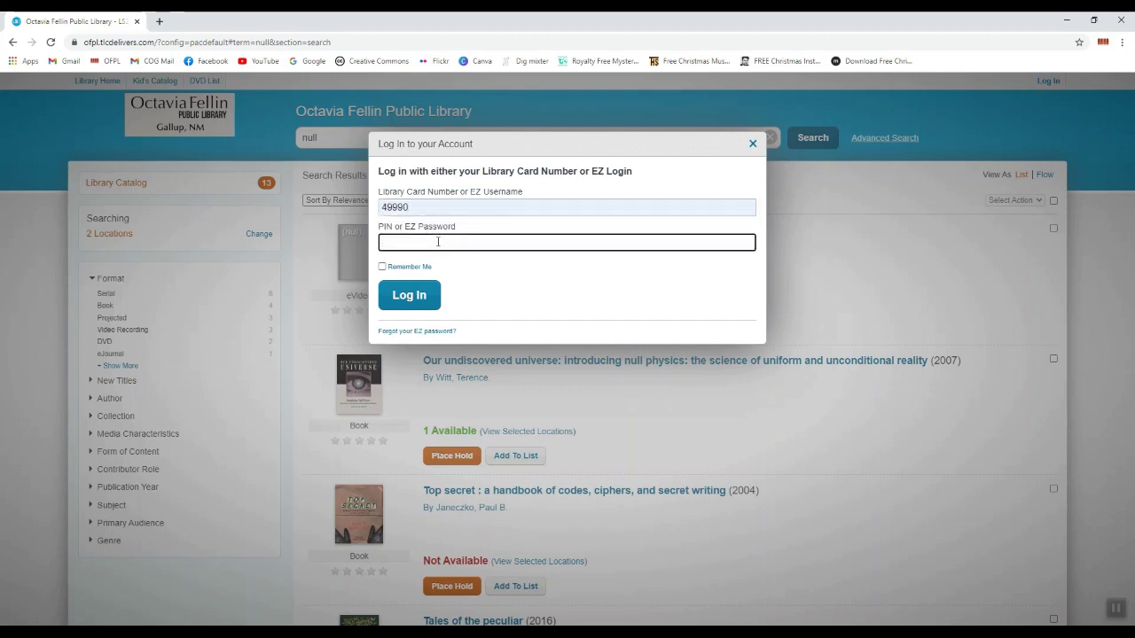
text(****)
click(409, 296)
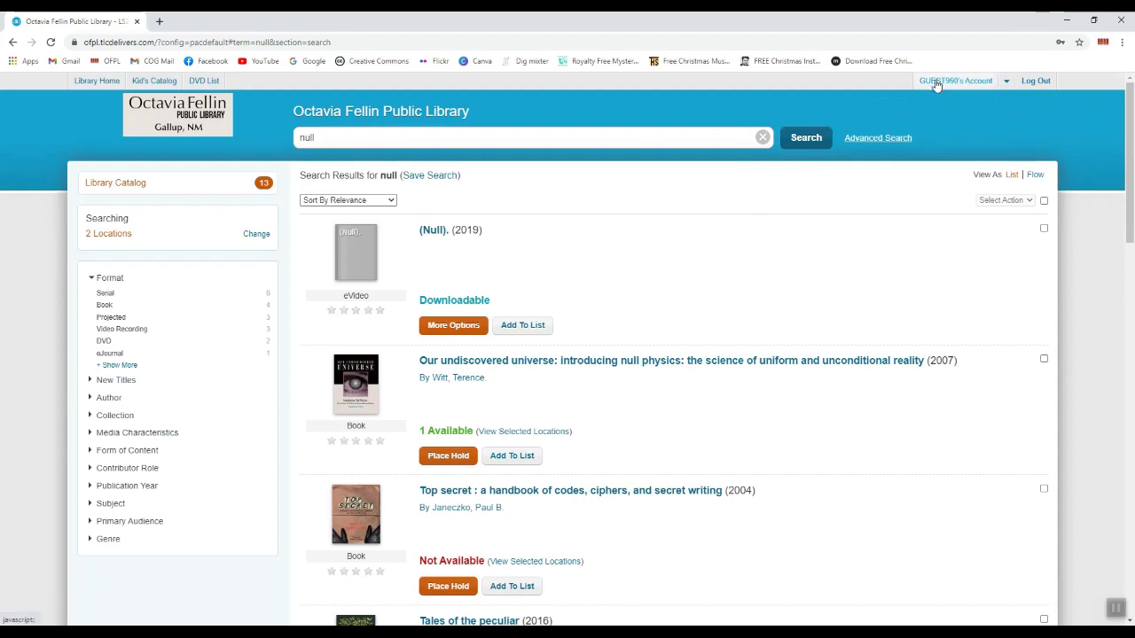
Go to the account summary page, then to the Library PIN settings
click(966, 86)
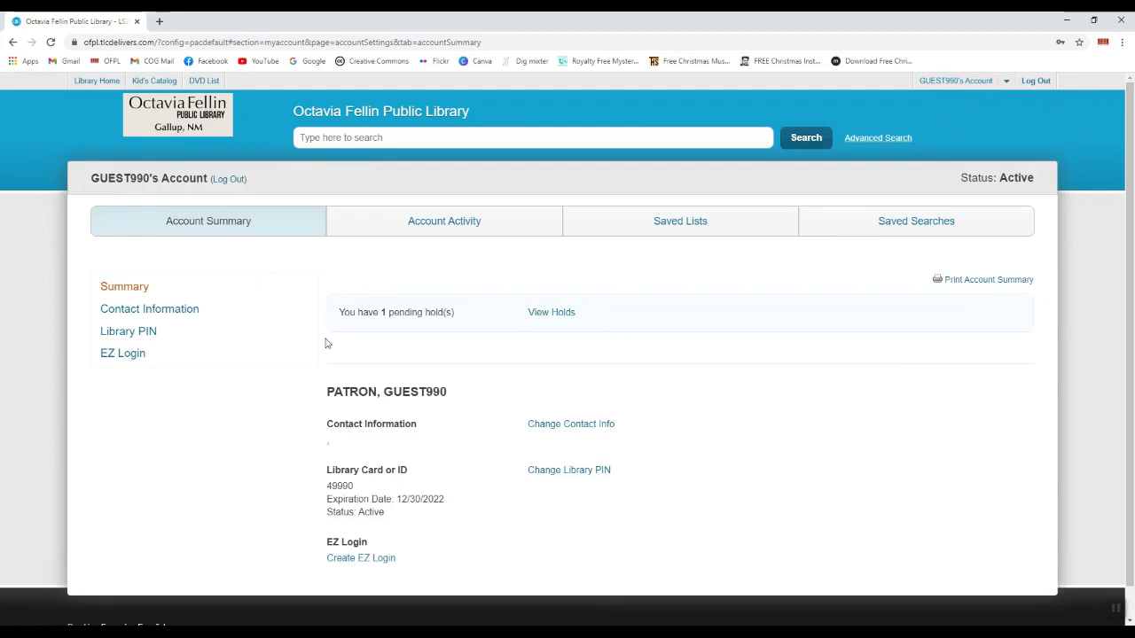
click(202, 336)
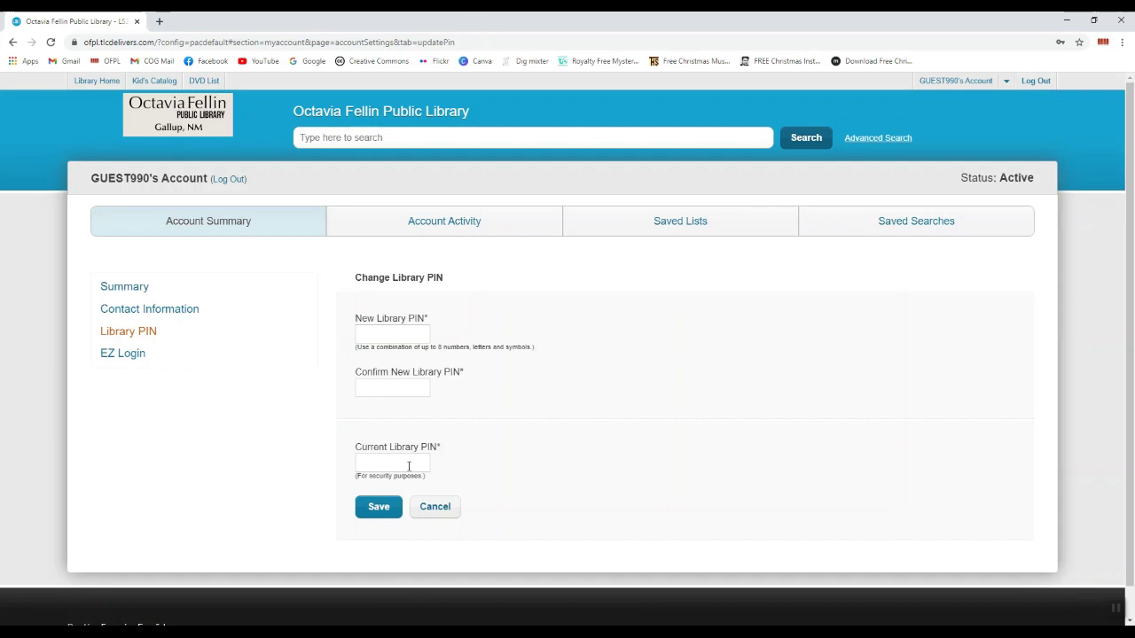
Save a new EZ Login with a chosen EZ username and a matching, confirmed EZ password
click(121, 356)
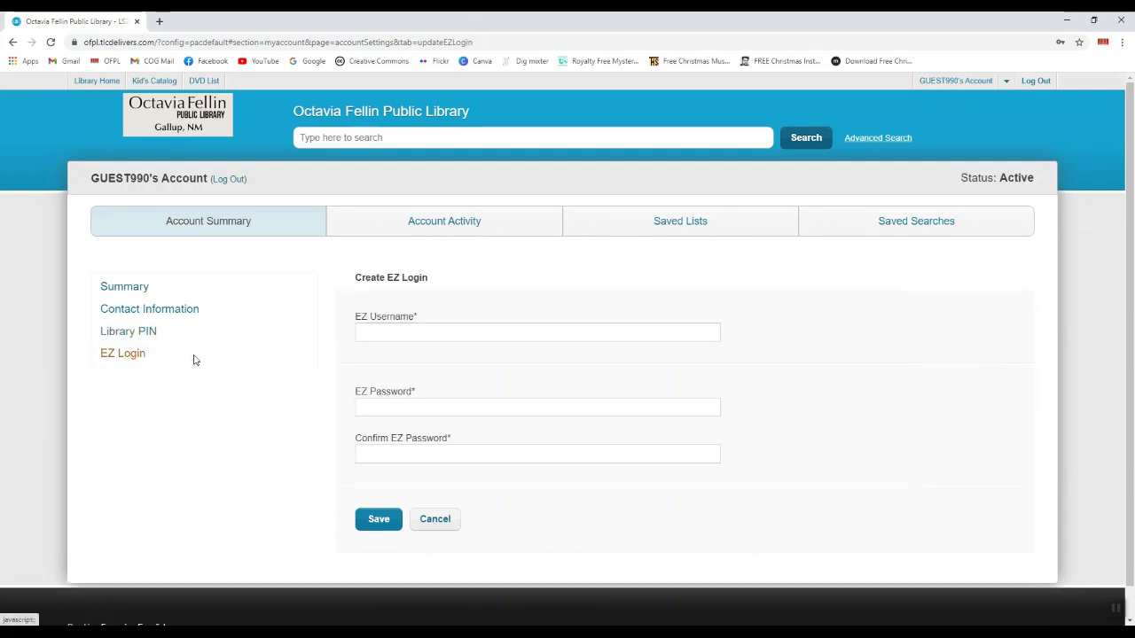
click(438, 332)
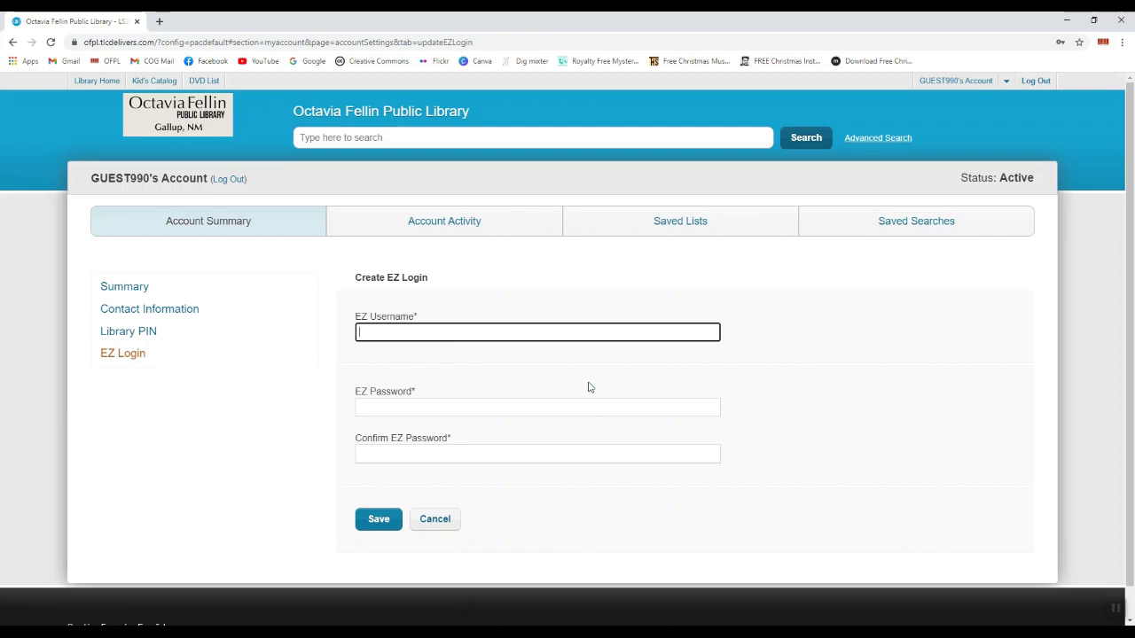
text(Library Guest)
key(BackSpace)
key(BackSpace)
key(BackSpace)
key(BackSpace)
key(BackSpace)
text(guest)
click(541, 405)
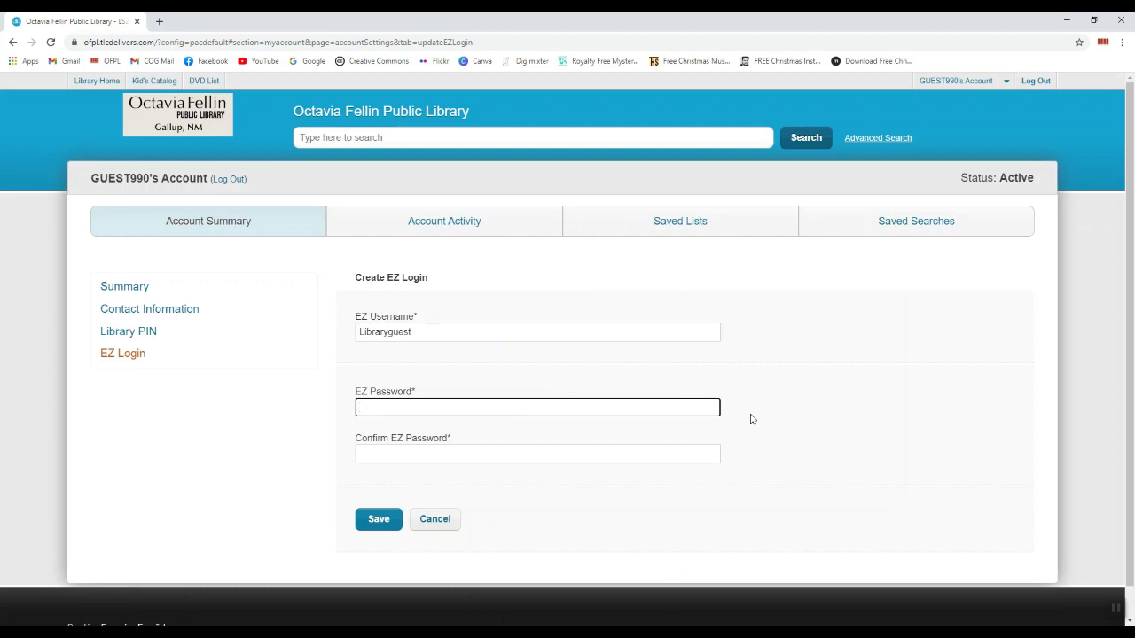
text(•••••••••)
click(484, 455)
text(•••••)
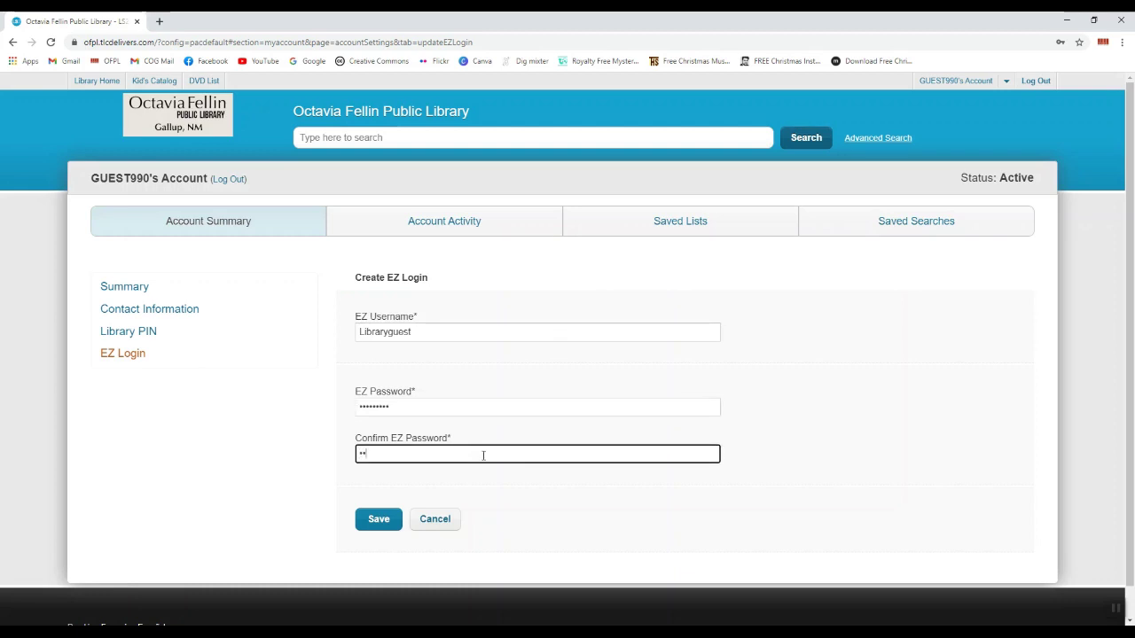
text(••••)
click(368, 525)
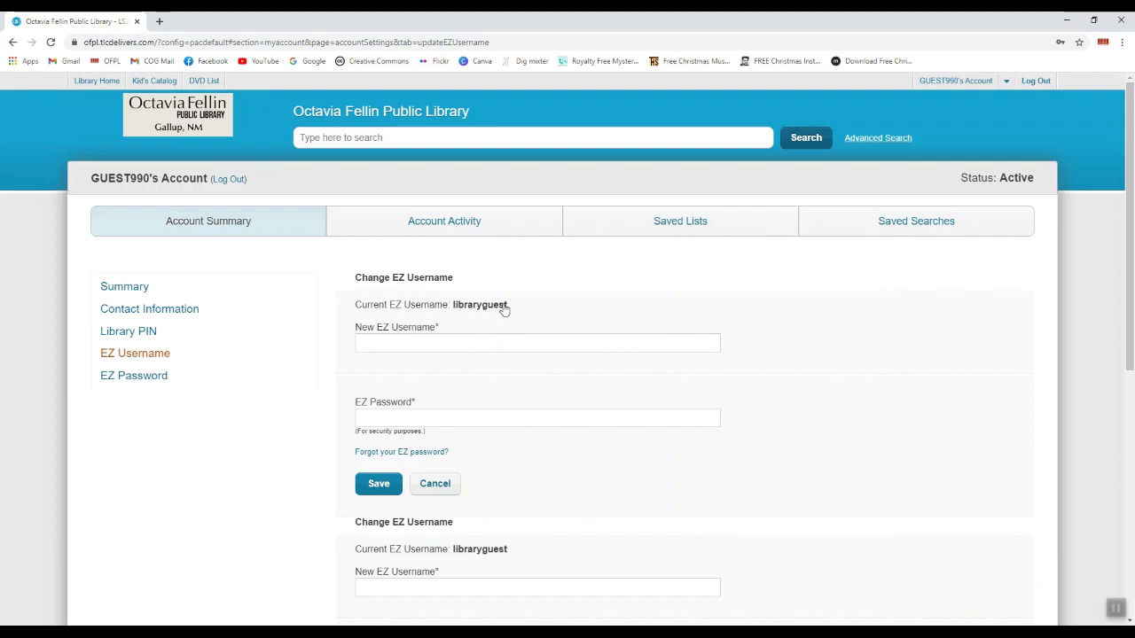
Scroll the Change EZ Username form to check the newly created current EZ username
scroll(854, 443, down, 3)
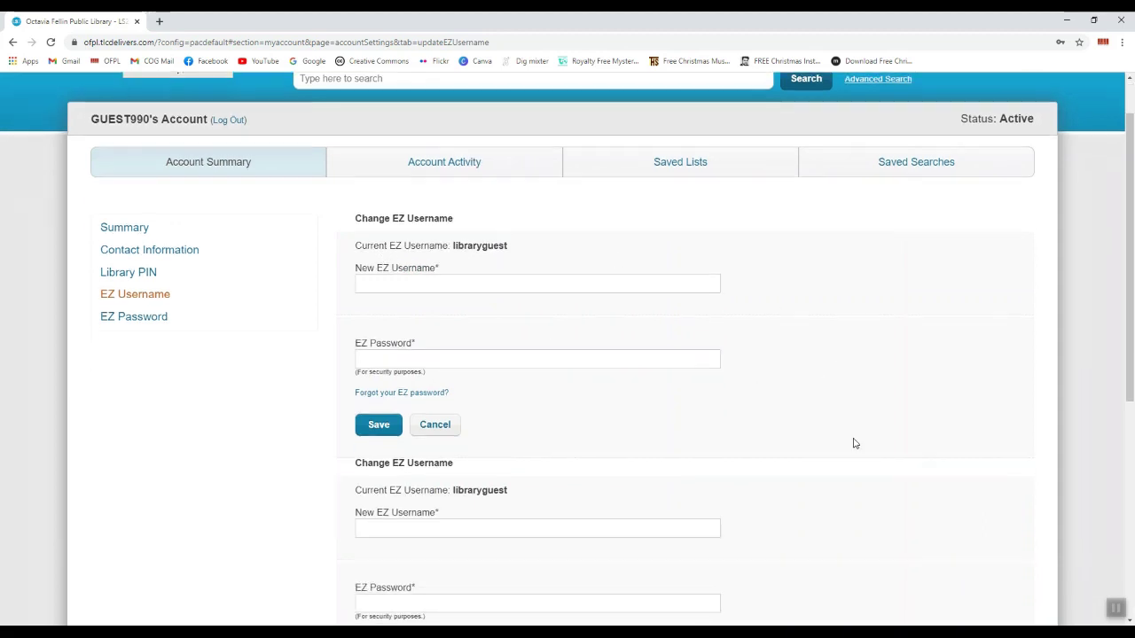
scroll(854, 443, up, 1)
scroll(854, 443, up, 2)
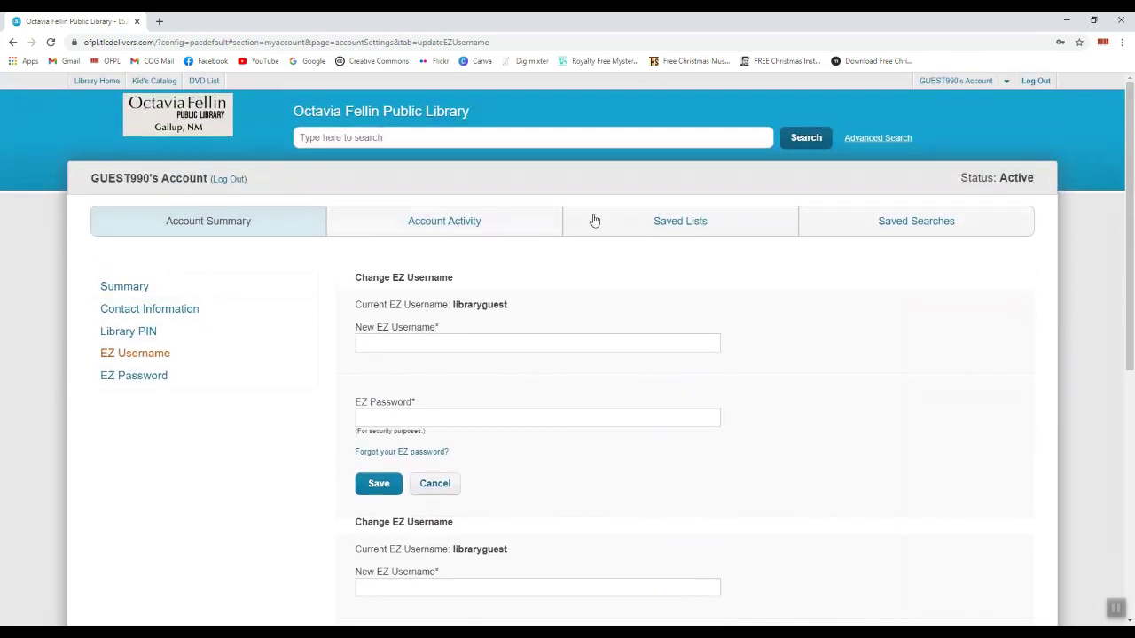
click(446, 223)
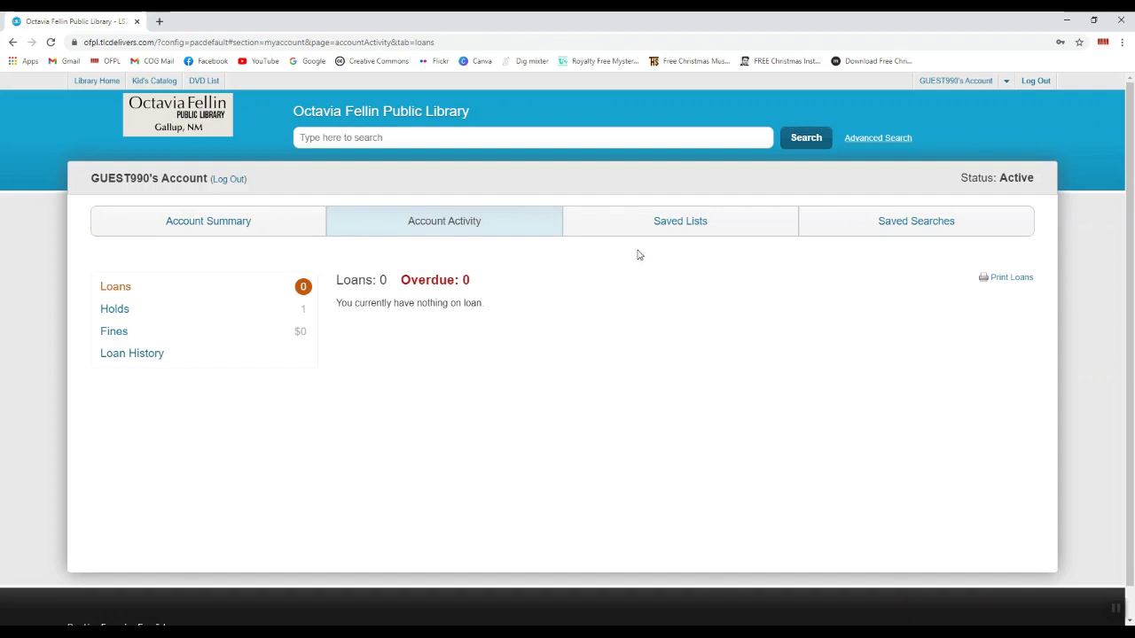
click(683, 228)
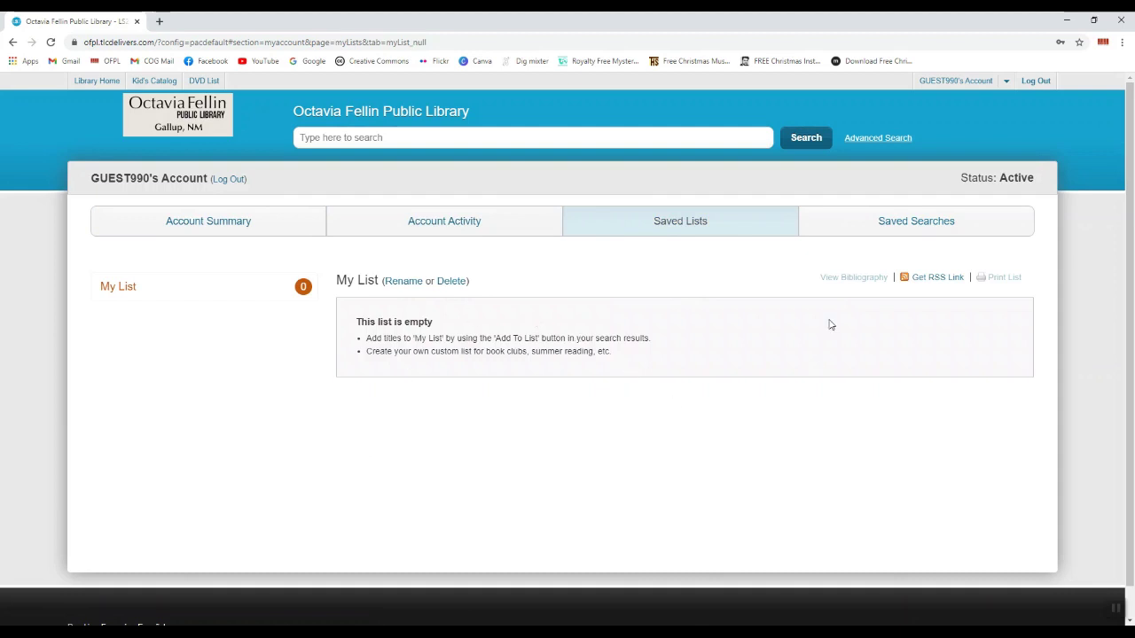
click(854, 228)
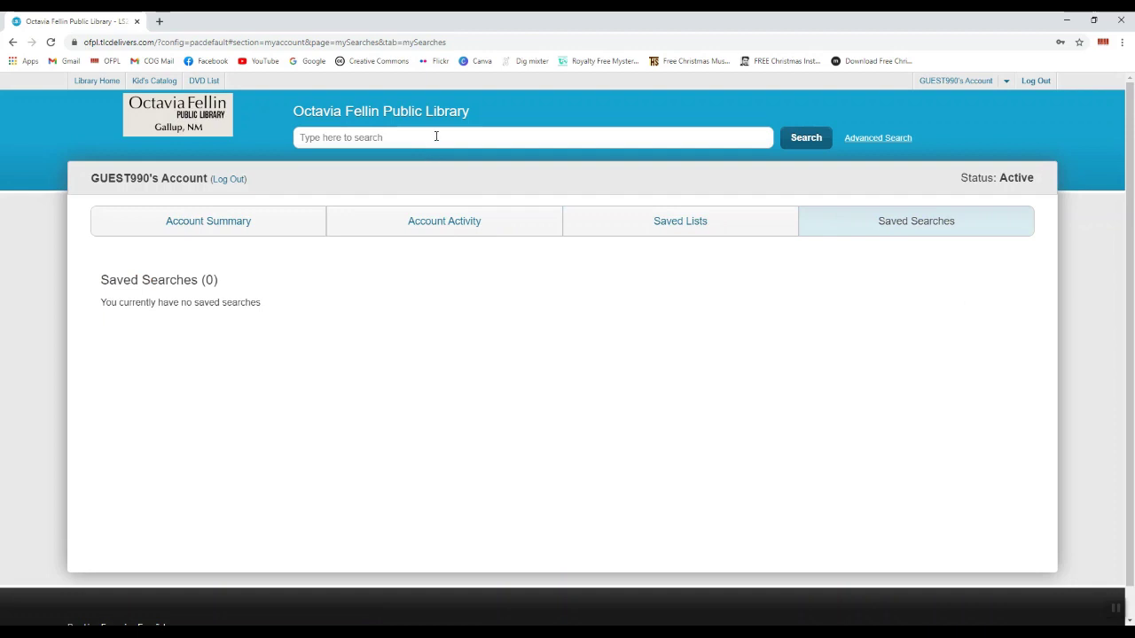
click(204, 226)
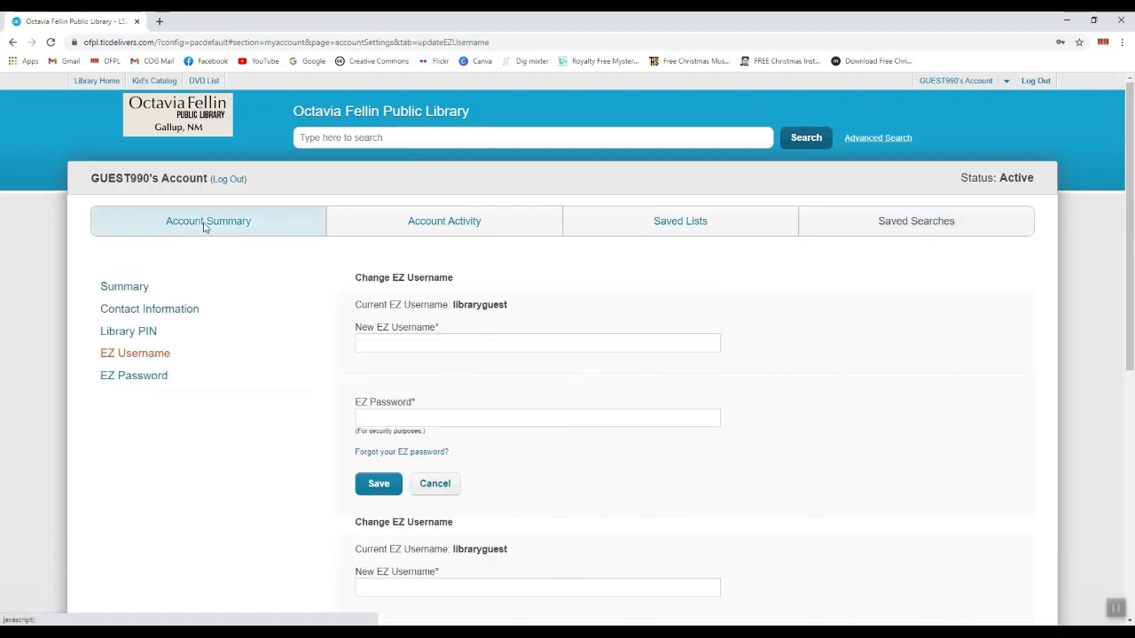
Show the Account Summary page from the left sidebar
click(146, 292)
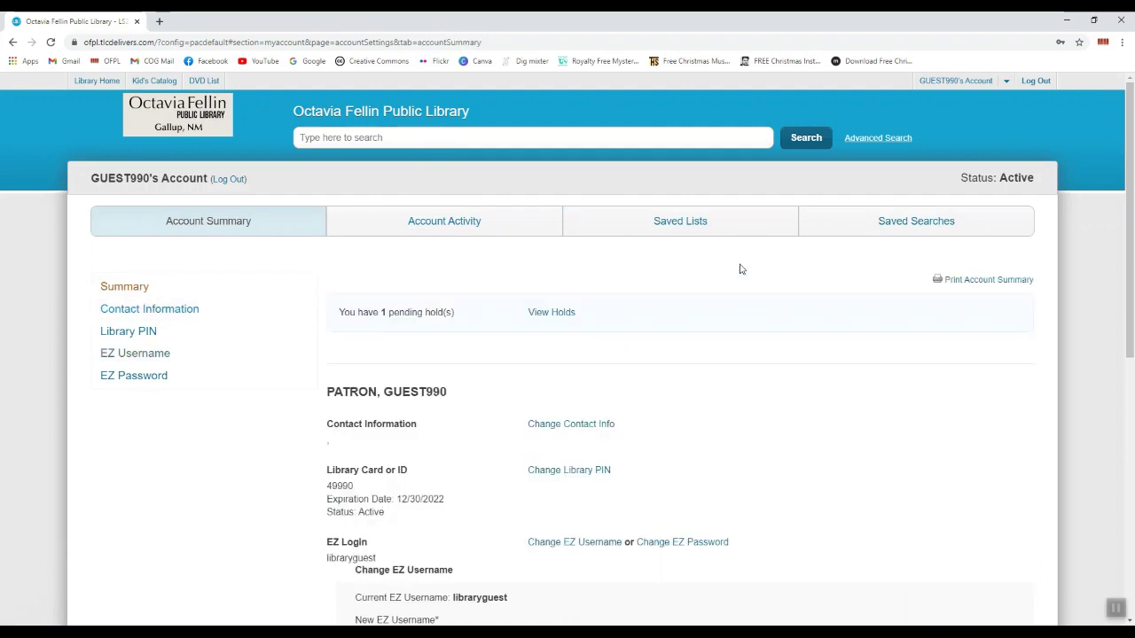